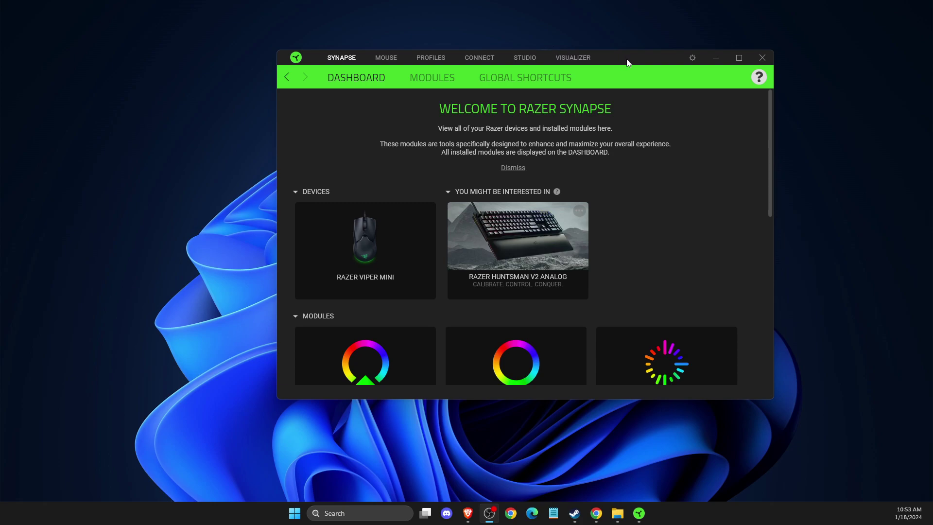
Reposition the Synapse window and open the Razer Viper Mini's mouse settings.
drag(617, 60, 585, 80)
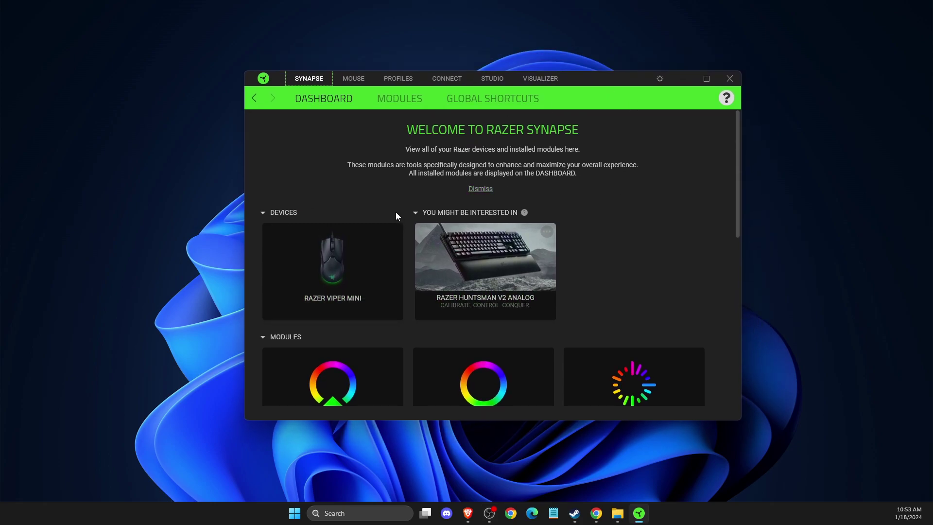
scroll(335, 263, down, 3)
scroll(338, 262, up, 3)
click(352, 79)
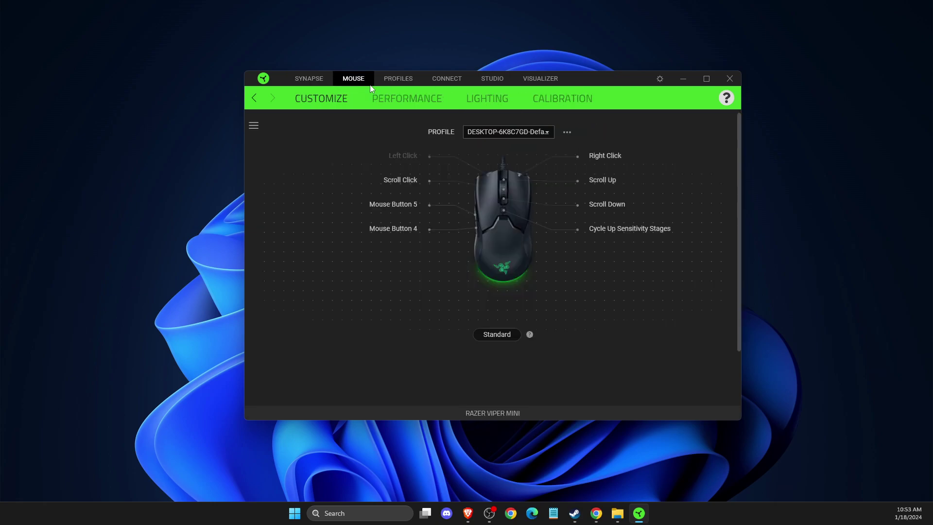
Show the Viper Mini's Performance settings: sensitivity stages (600–6400 DPI) and 1000 Hz polling.
click(388, 99)
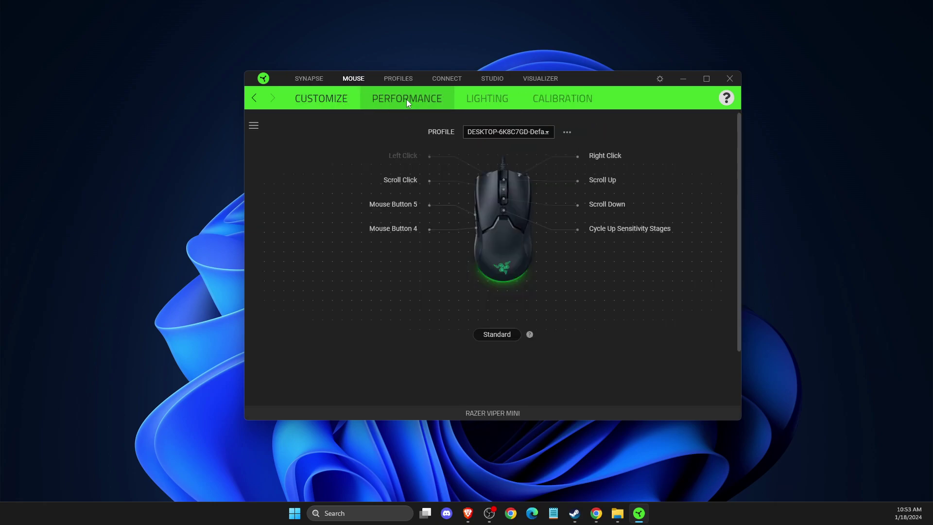
scroll(443, 179, down, 1)
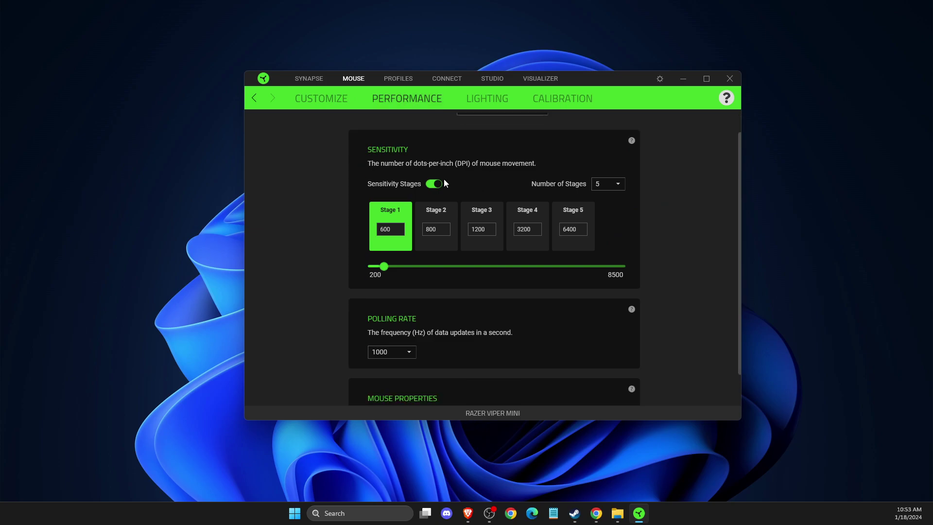
scroll(410, 189, down, 1)
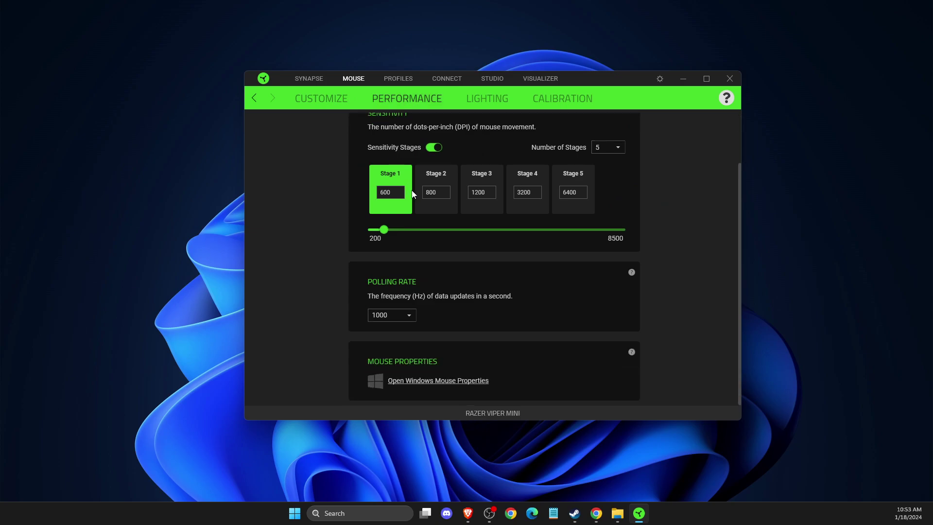
scroll(412, 191, up, 2)
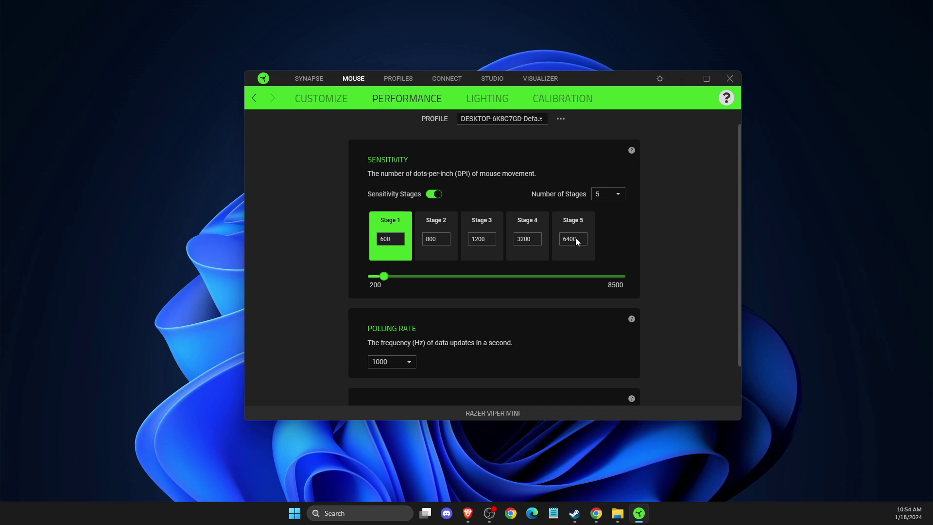
click(434, 195)
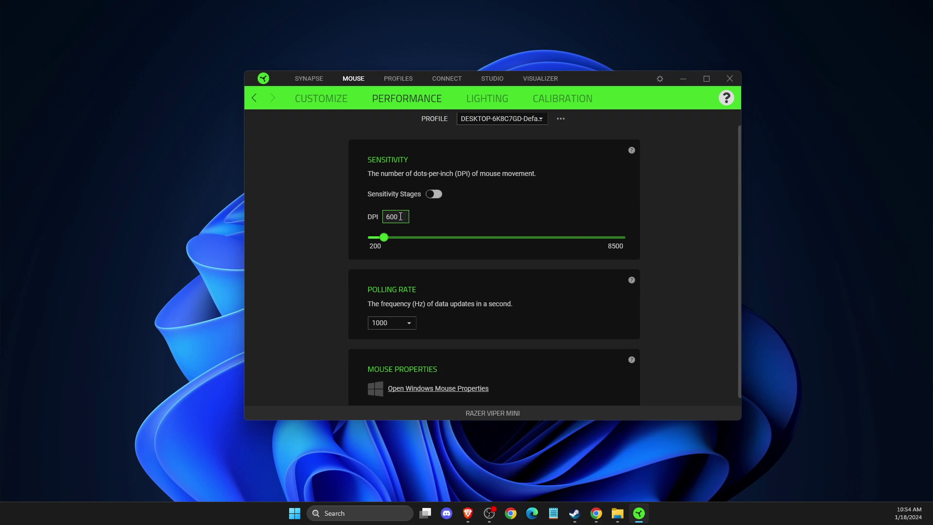